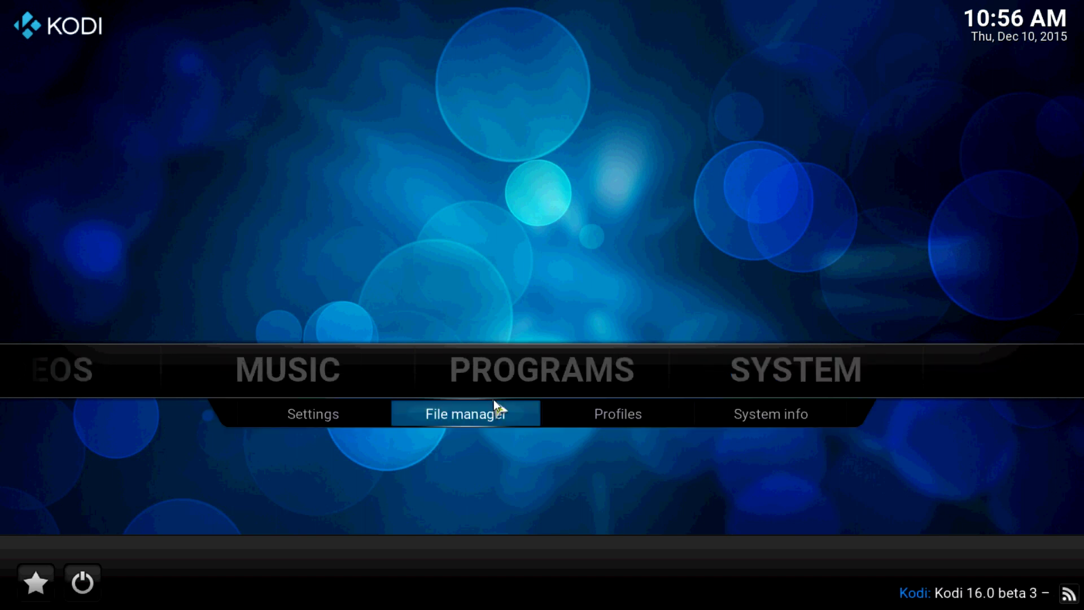
Check the path and name of the .Ares Wizard source in the file manager and return to the home screen.
{"action": "left_click", "coordinate": [468, 413]}
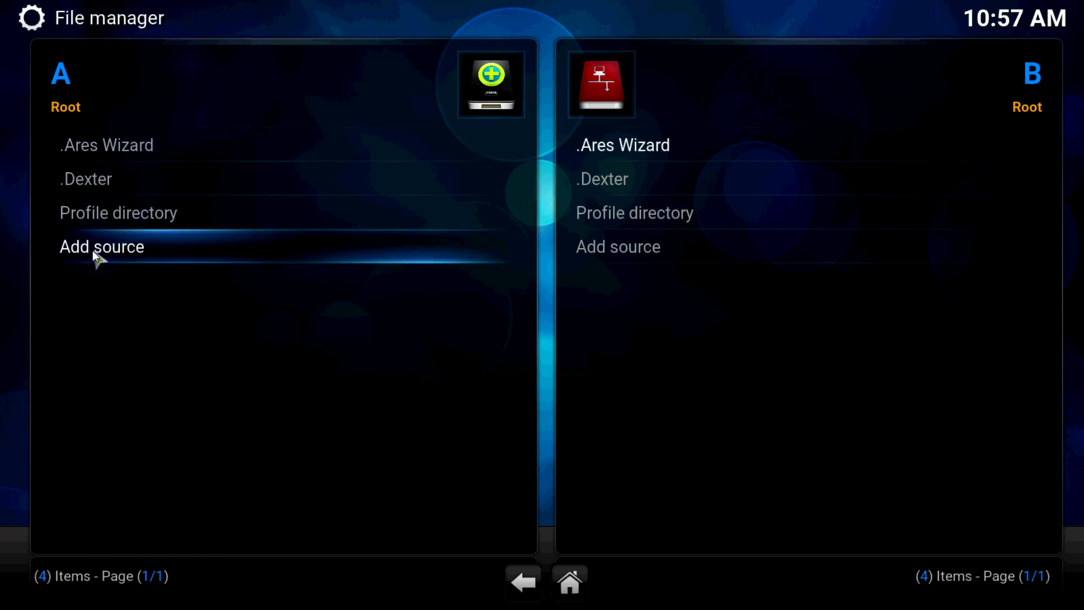
{"action": "right_click", "coordinate": [106, 144]}
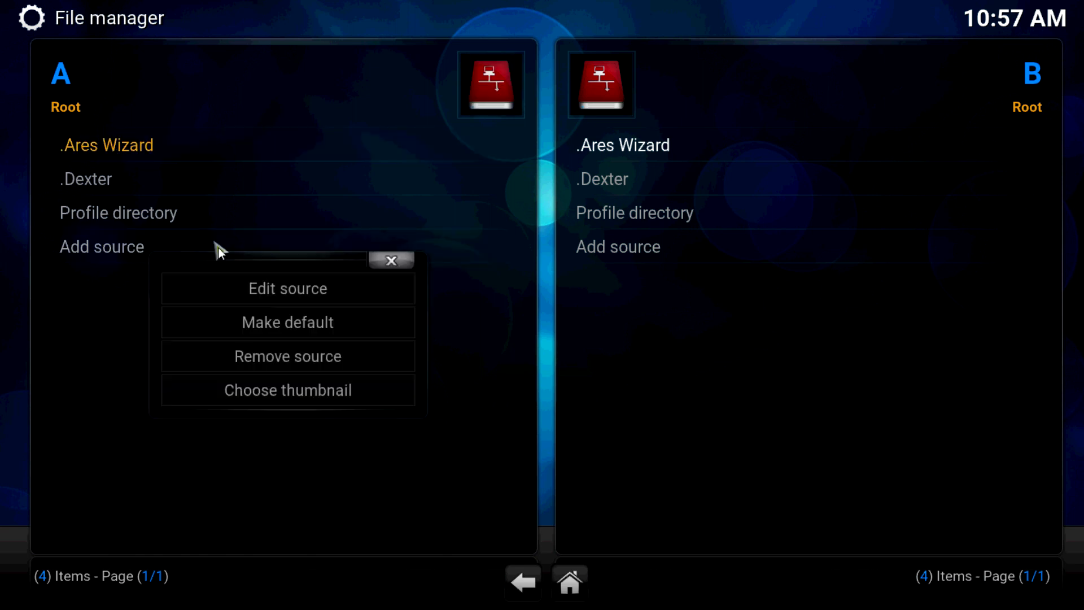
{"action": "left_click", "coordinate": [262, 288]}
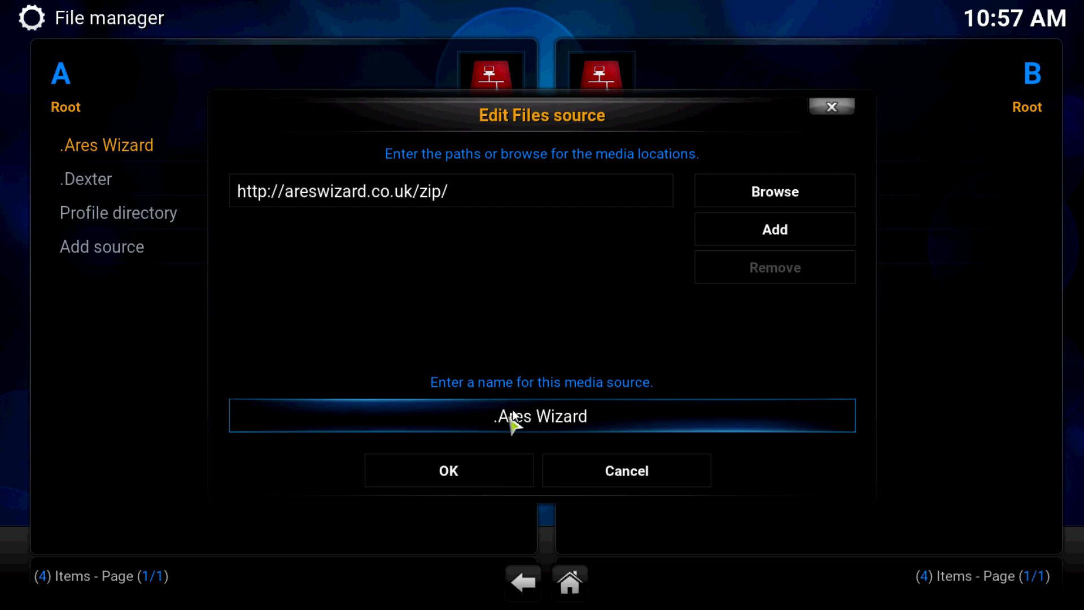
{"action": "left_click", "coordinate": [497, 481]}
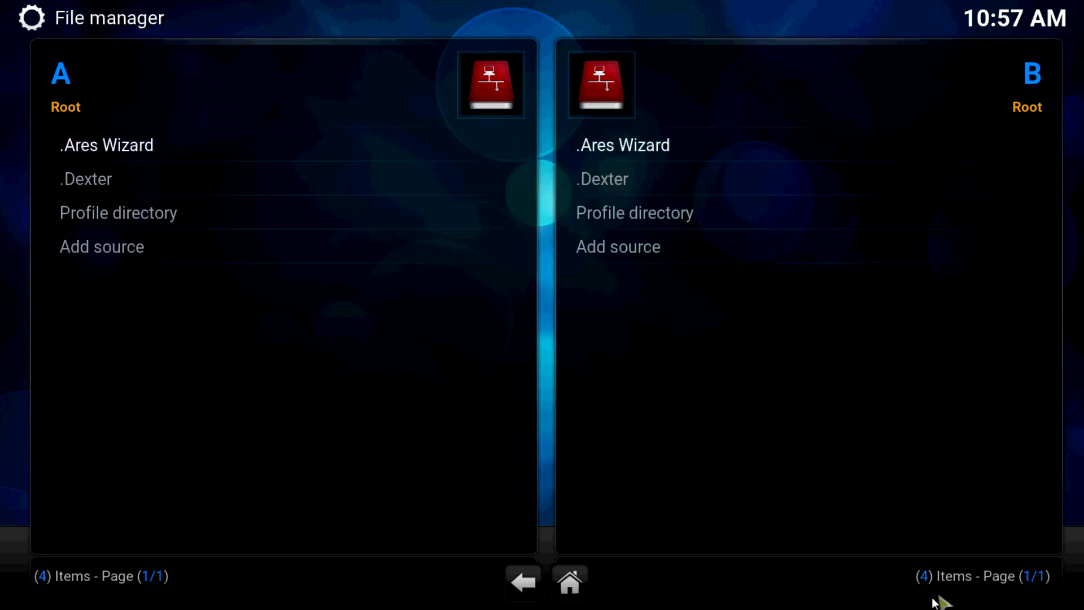
{"action": "left_click", "coordinate": [568, 583]}
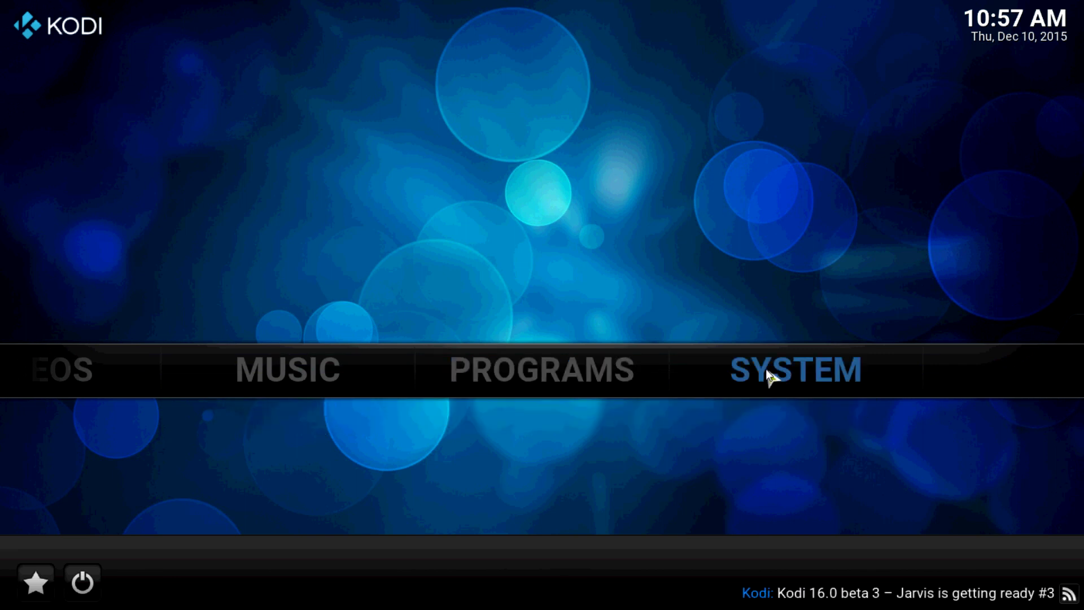
Check the .Ares Wizard source's contents through the install-from-zip add-on option, leave without installing, and return to the home screen.
{"action": "left_click", "coordinate": [347, 421]}
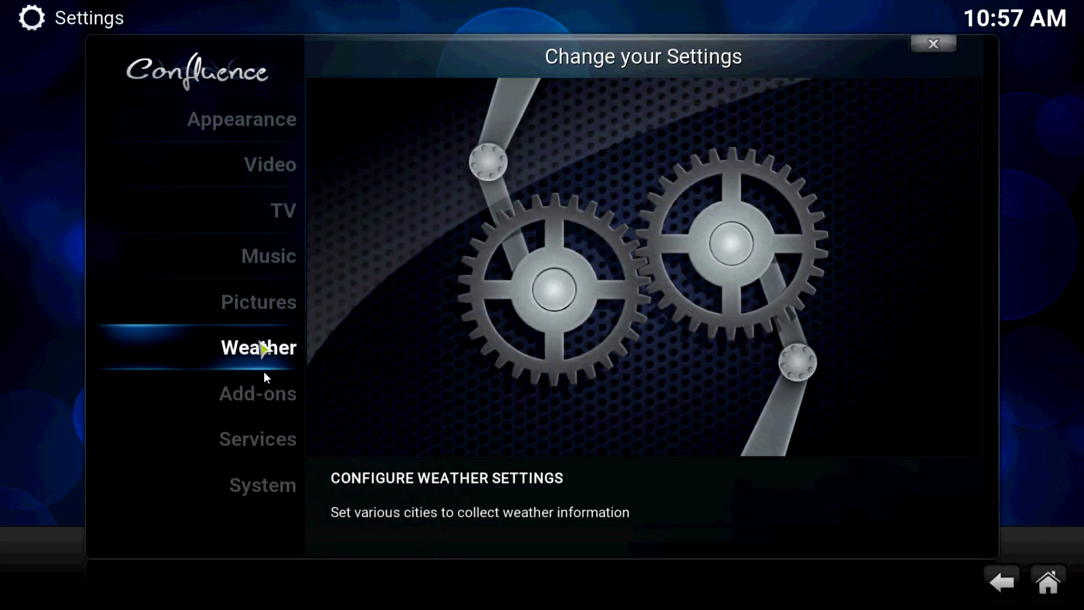
{"action": "left_click", "coordinate": [275, 404]}
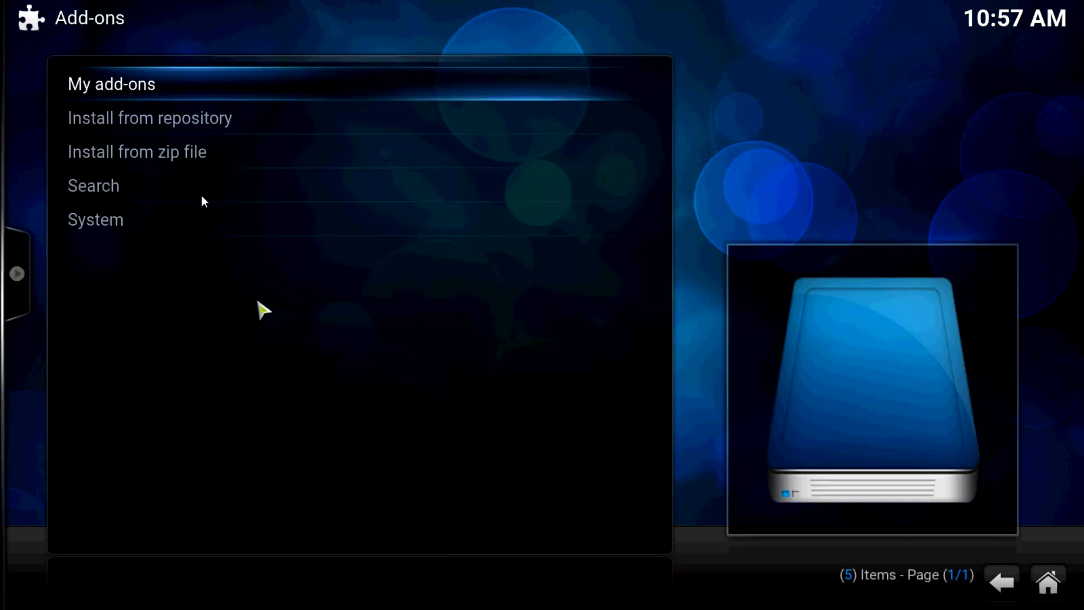
{"action": "left_click", "coordinate": [187, 160]}
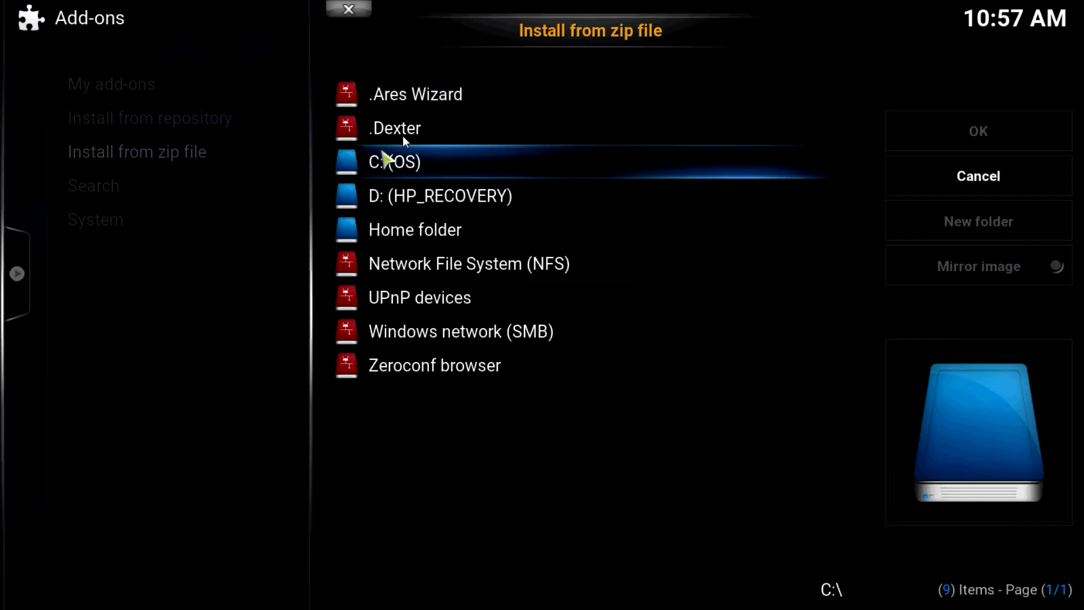
{"action": "left_click", "coordinate": [428, 93]}
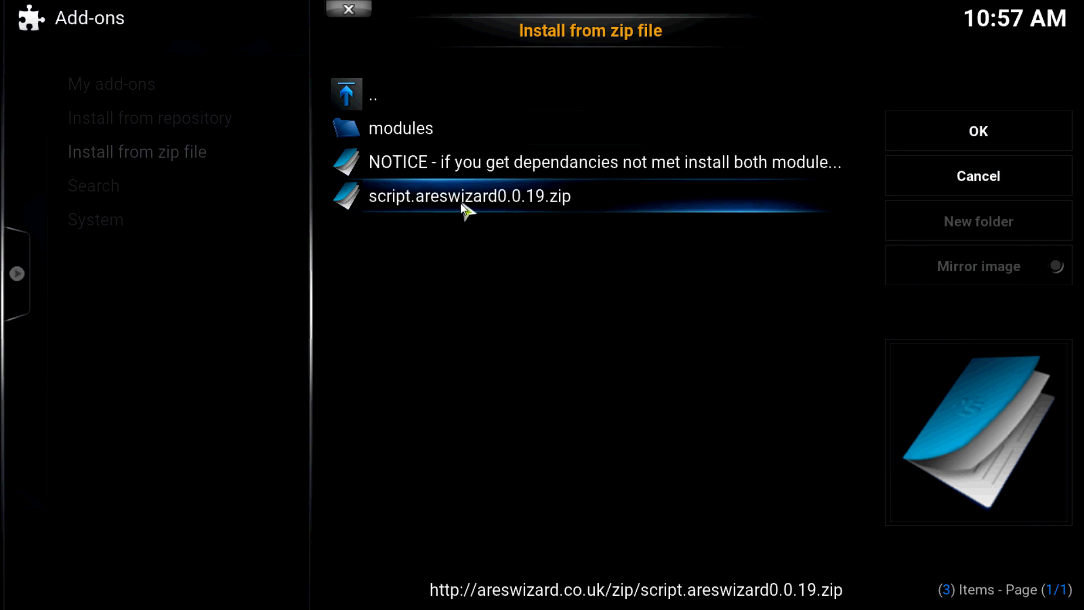
{"action": "left_click", "coordinate": [350, 9]}
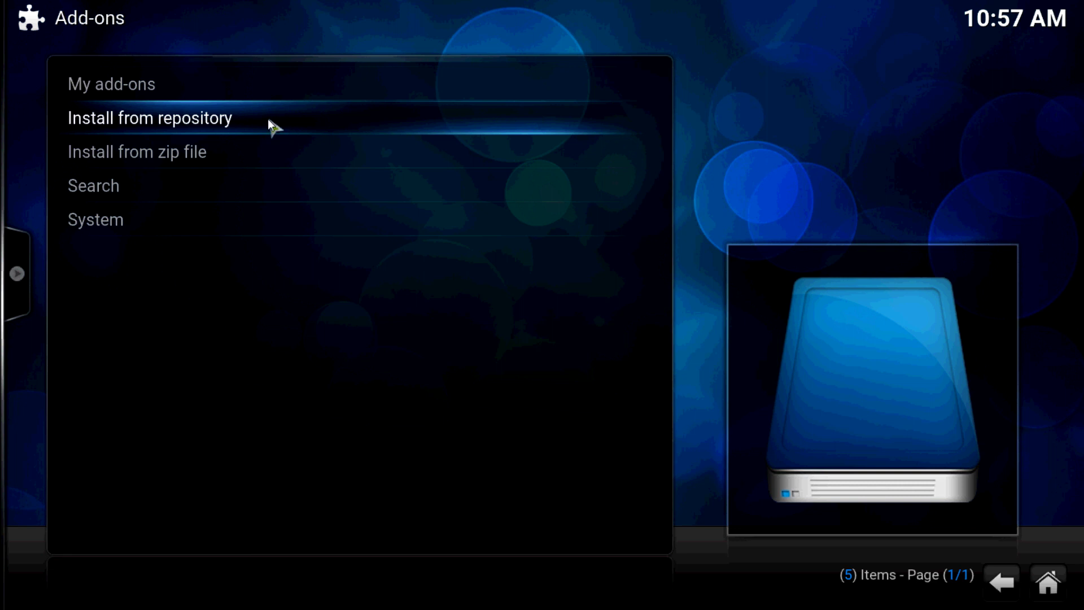
{"action": "left_click", "coordinate": [1012, 580]}
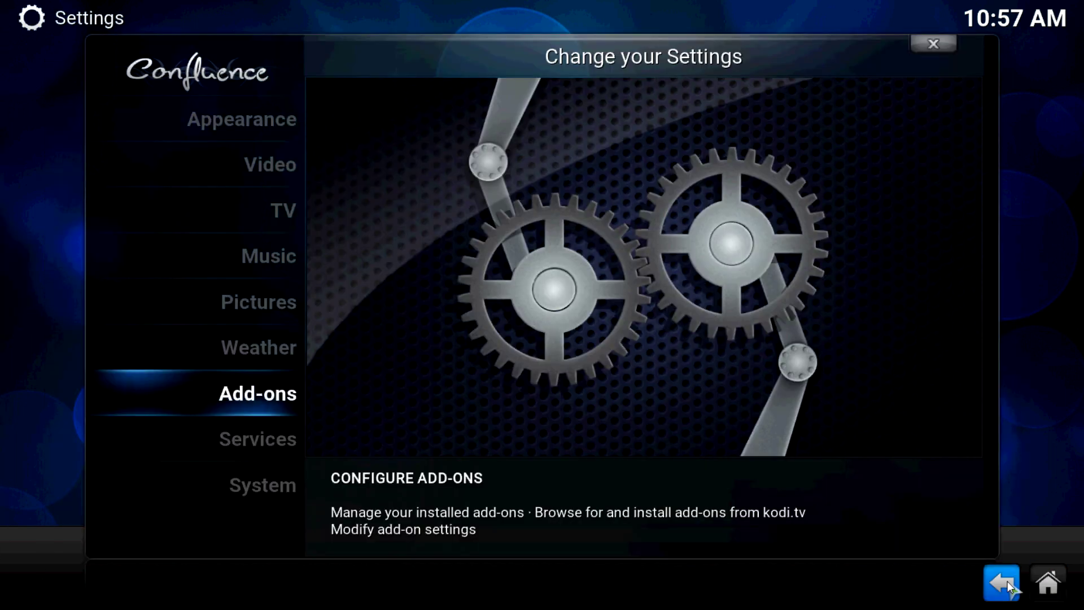
{"action": "left_click", "coordinate": [1009, 585]}
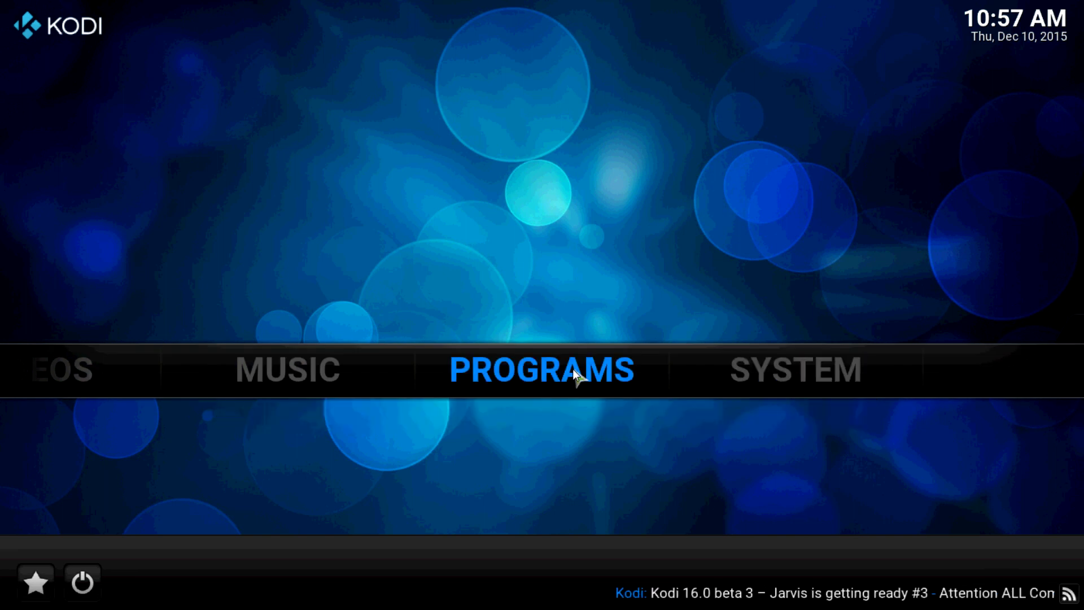
Launch the Ares Wizard program add-on and dismiss its changelog.
{"action": "left_click", "coordinate": [572, 369]}
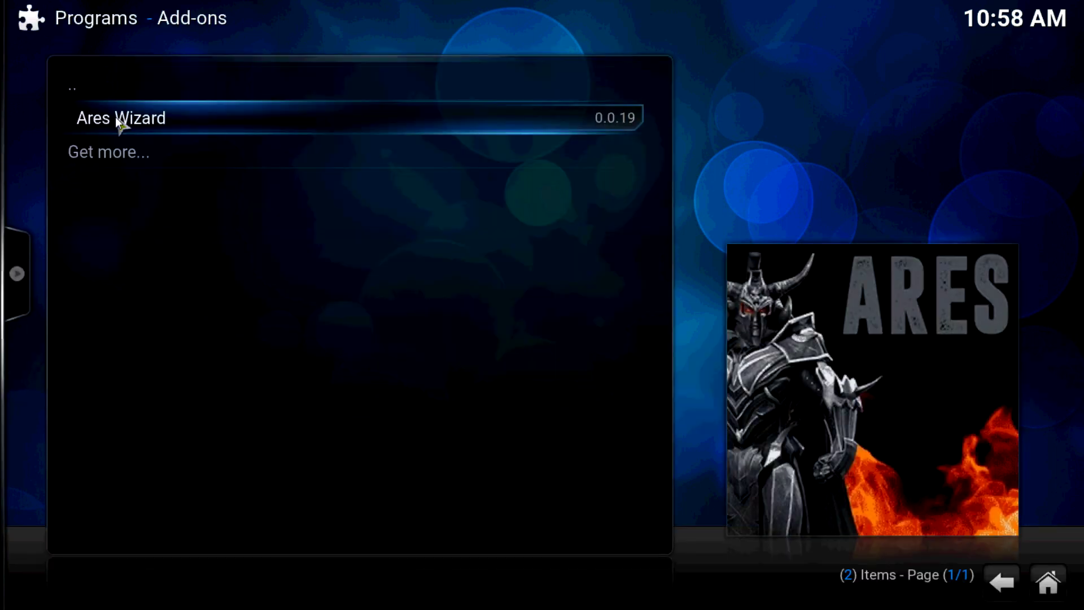
{"action": "left_click", "coordinate": [153, 119]}
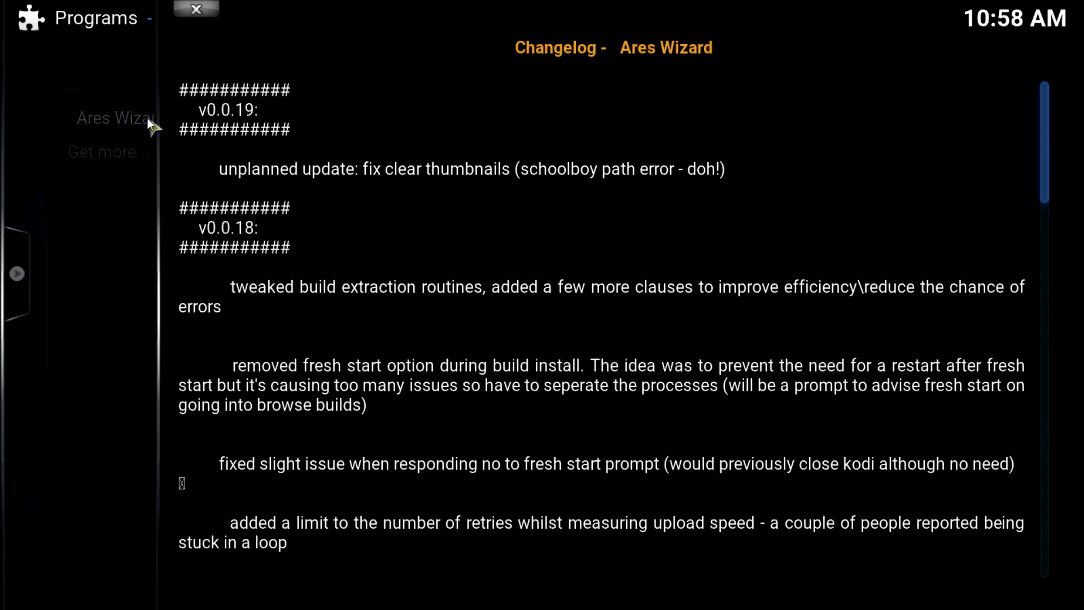
{"action": "left_click", "coordinate": [213, 9]}
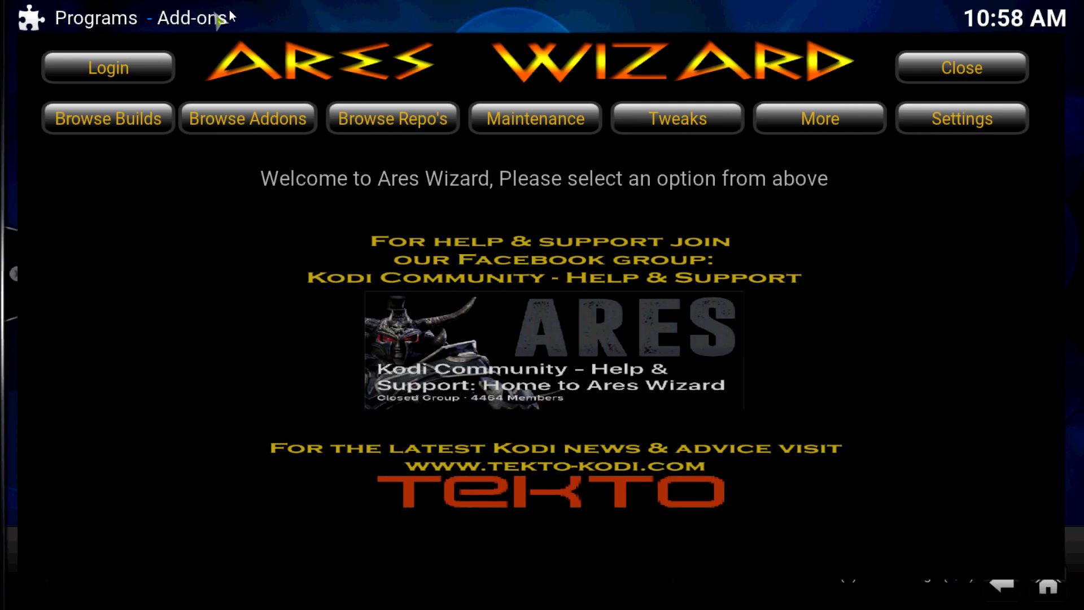
Browse the wizard's available builds, previewing entries such as EasyDeezy, Brettus Builds Ultimate Edition and Christmas Build.
{"action": "left_click", "coordinate": [141, 120]}
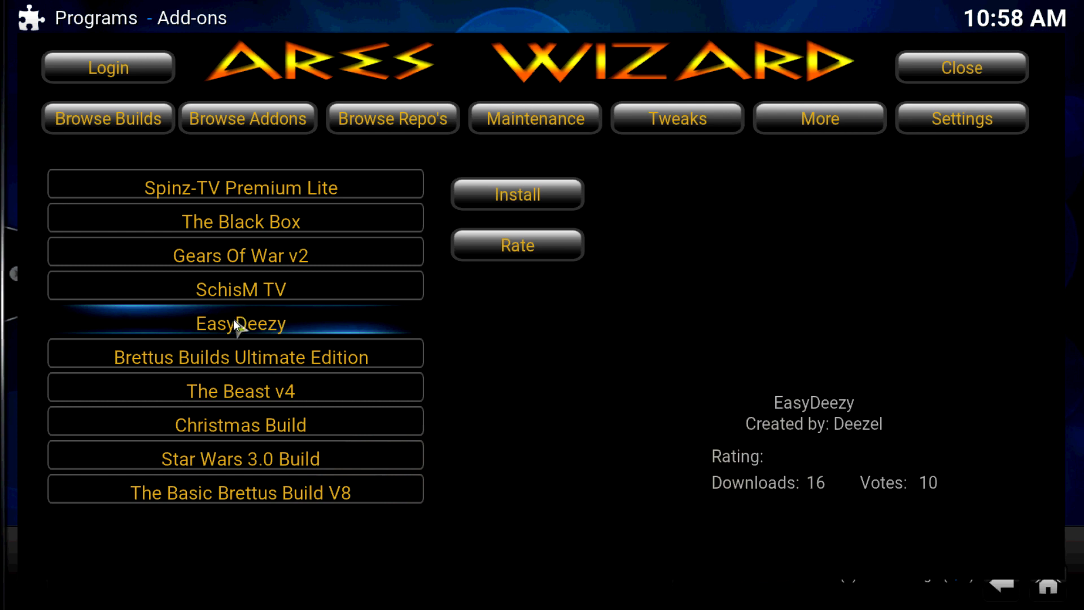
{"action": "left_click", "coordinate": [233, 319]}
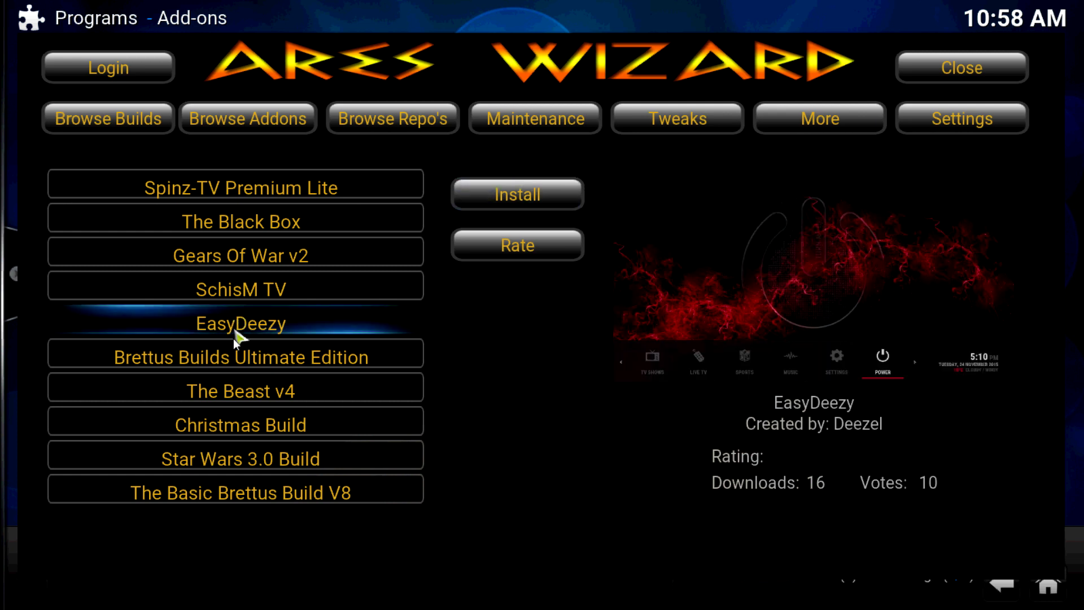
{"action": "left_click", "coordinate": [233, 354]}
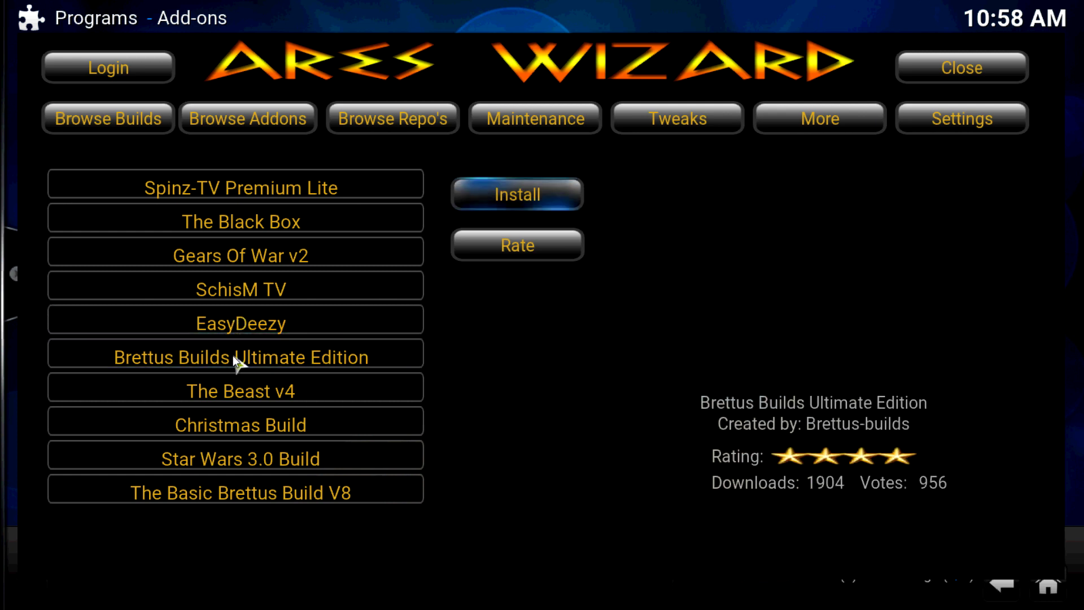
{"action": "left_click", "coordinate": [240, 396]}
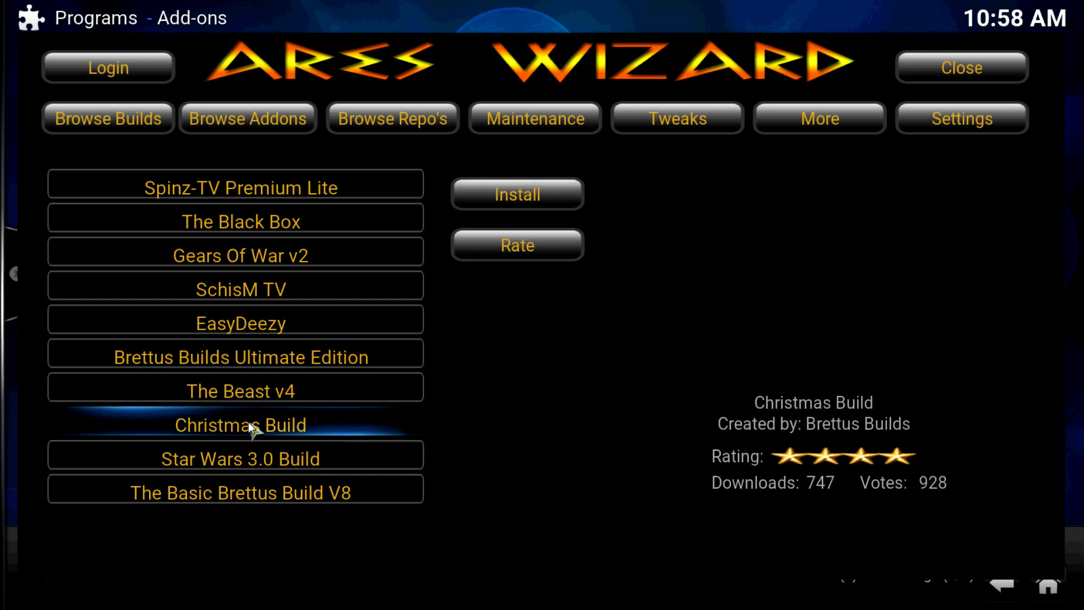
{"action": "left_click", "coordinate": [250, 461]}
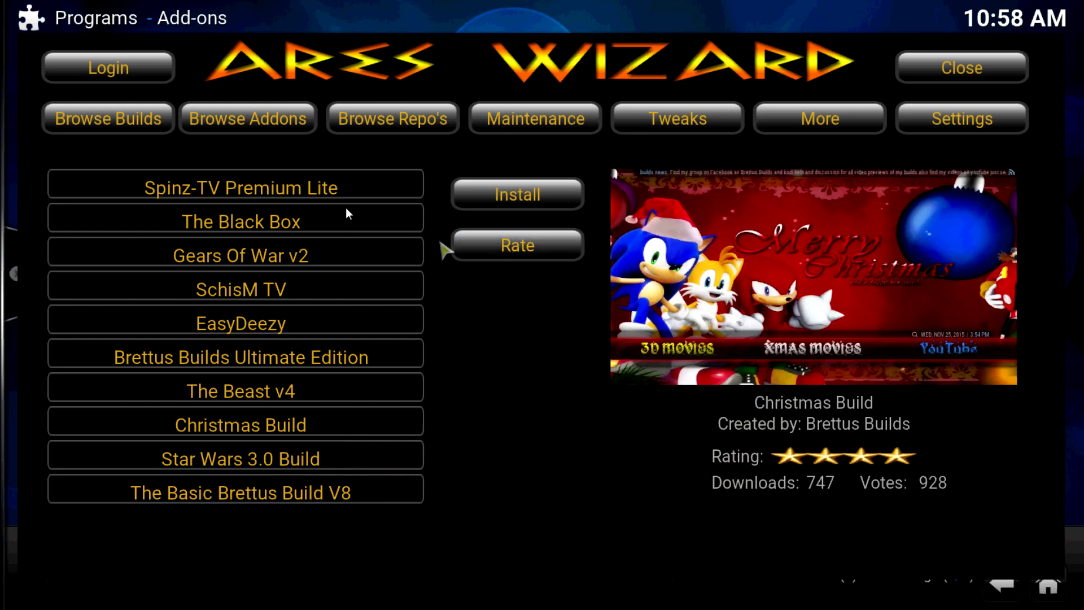
Examine the video add-ons and the program add-ons that the wizard offers for installation.
{"action": "left_click", "coordinate": [271, 122]}
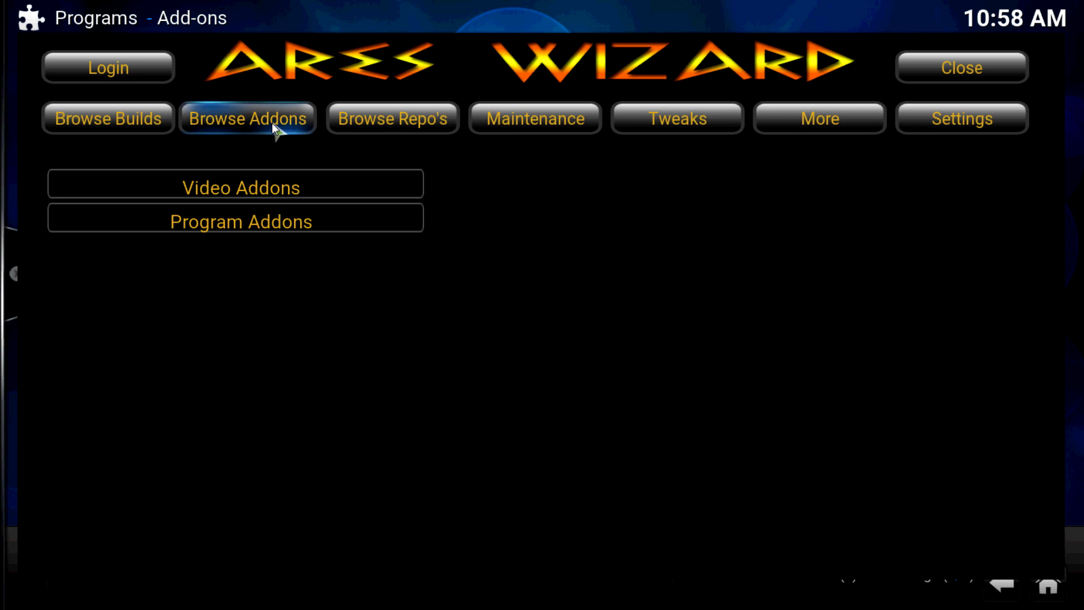
{"action": "left_click", "coordinate": [272, 190]}
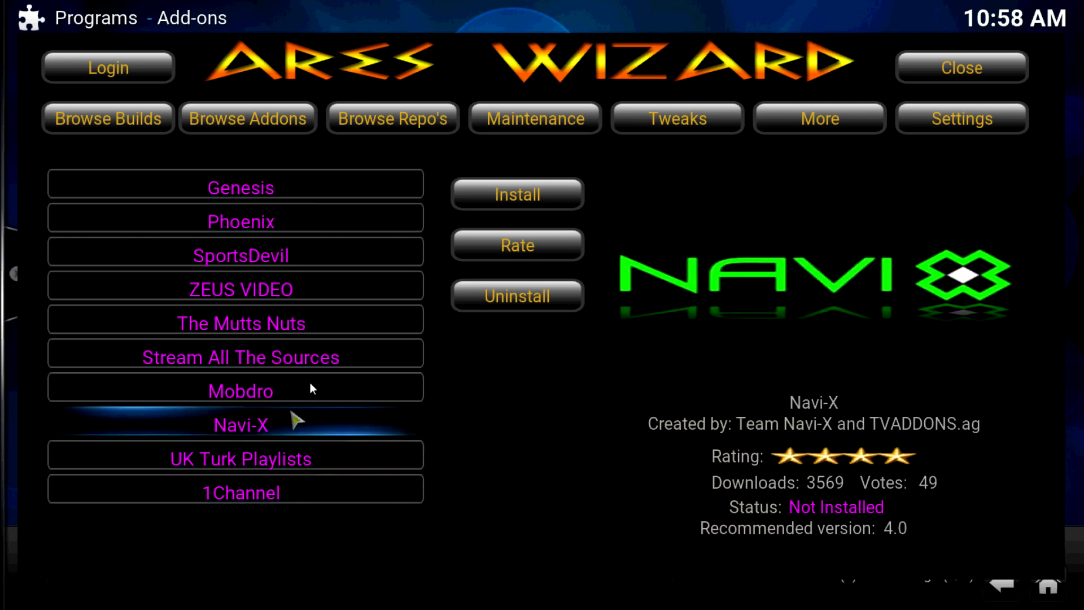
{"action": "left_click", "coordinate": [248, 119]}
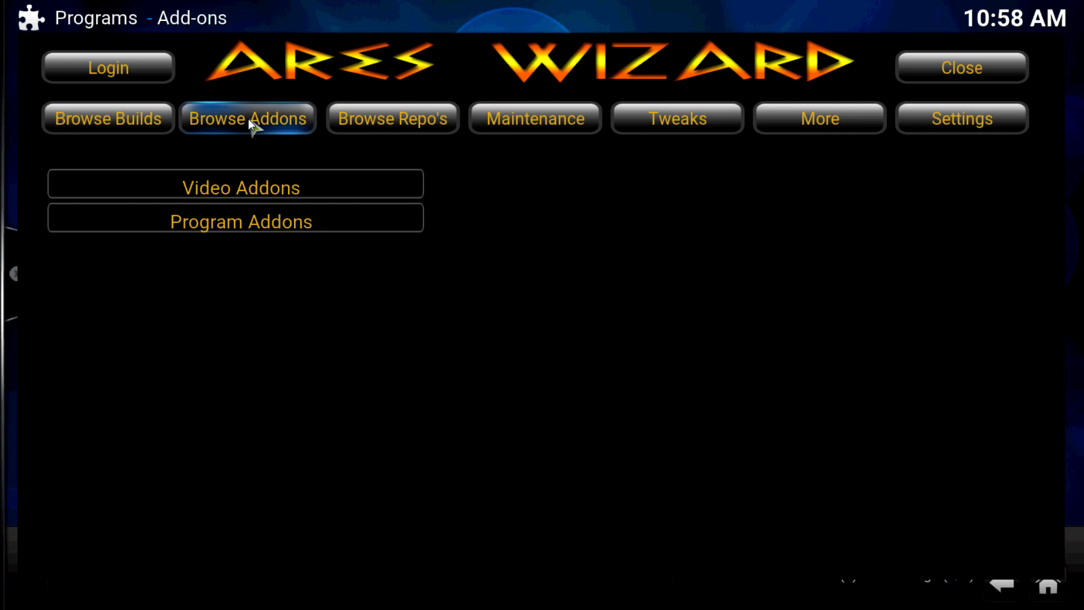
{"action": "left_click", "coordinate": [249, 224]}
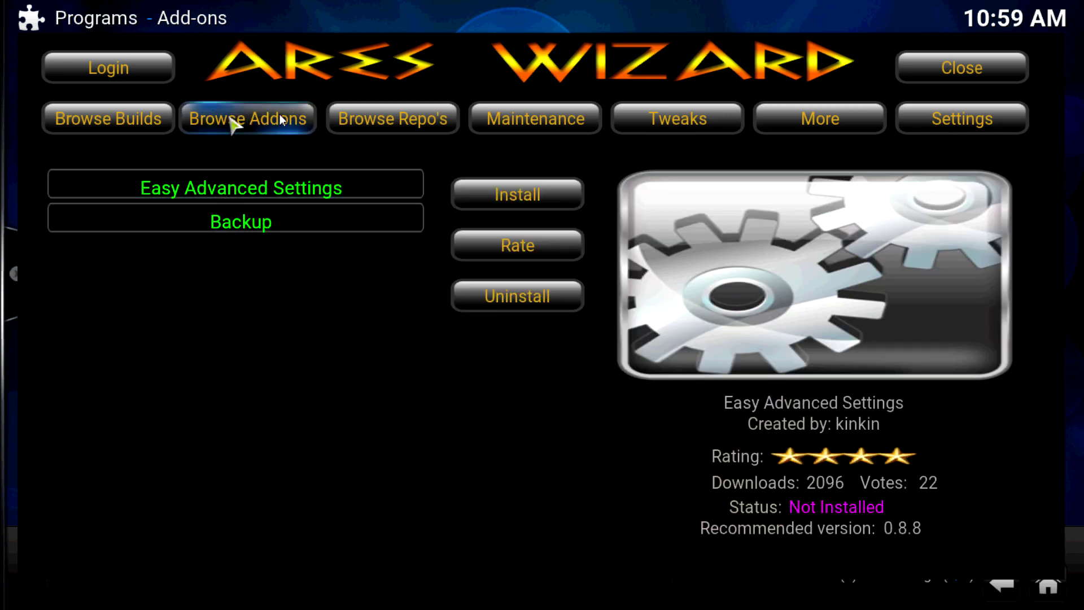
Review the wizard's repositories, maintenance, tweaks and extra tools, and exit it to the top level of Programs.
{"action": "left_click", "coordinate": [365, 122]}
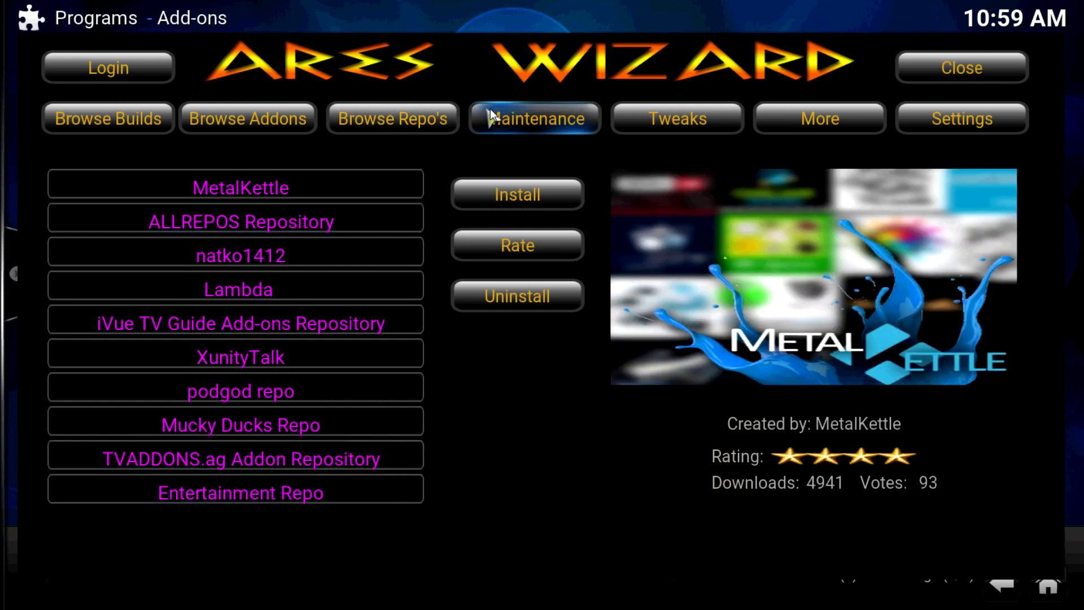
{"action": "left_click", "coordinate": [542, 119]}
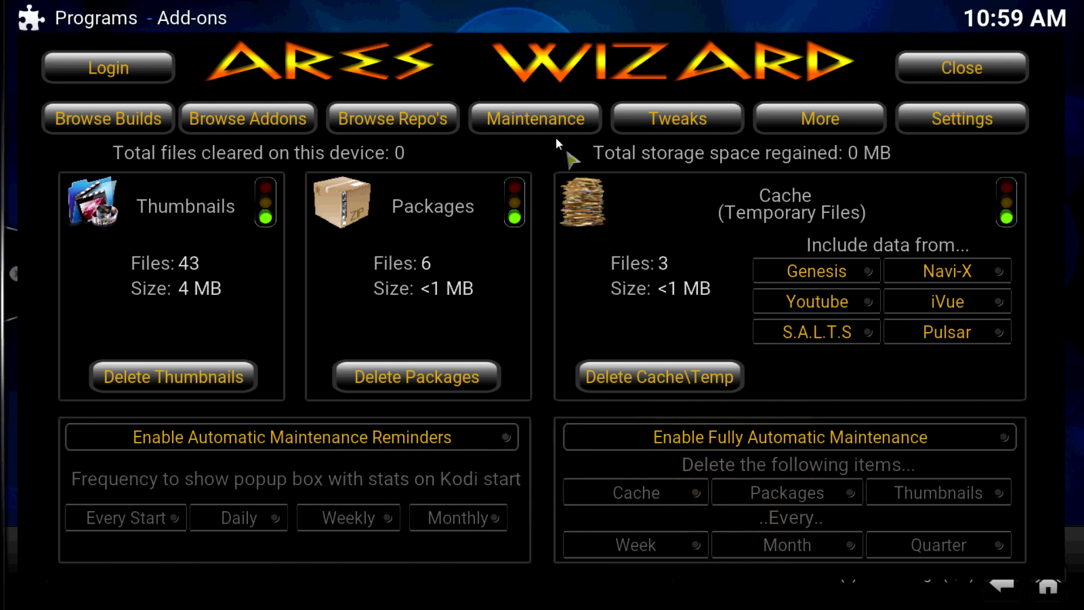
{"action": "left_click", "coordinate": [644, 120]}
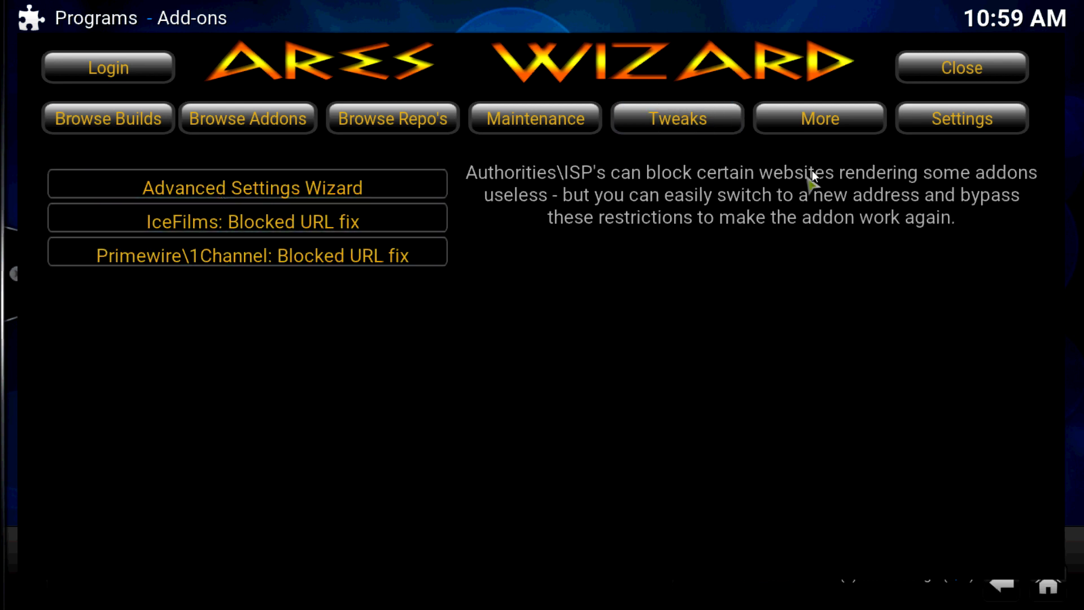
{"action": "left_click", "coordinate": [852, 119]}
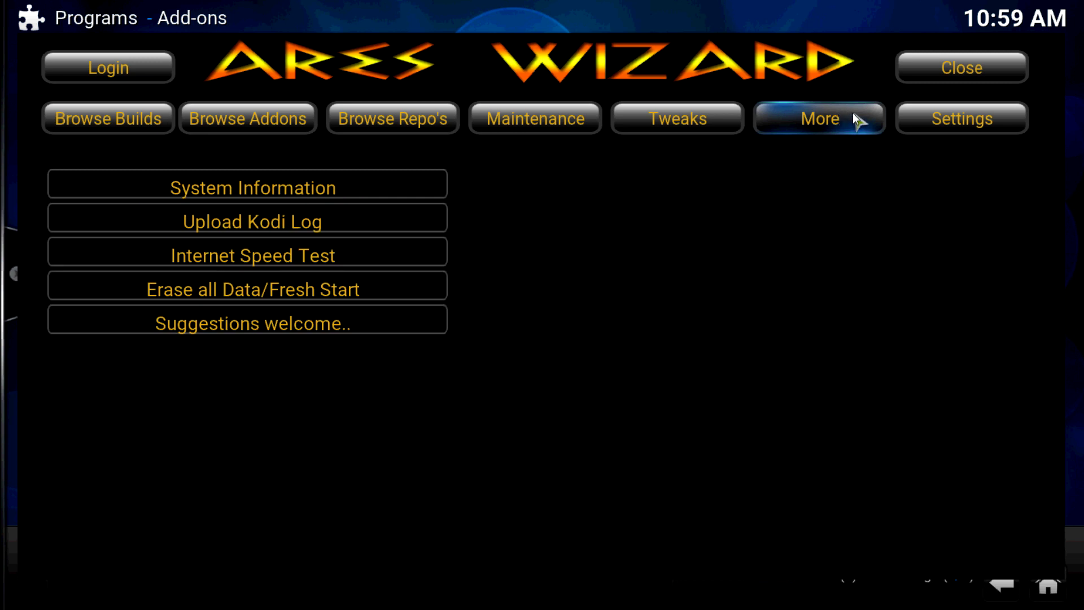
{"action": "left_click", "coordinate": [987, 69]}
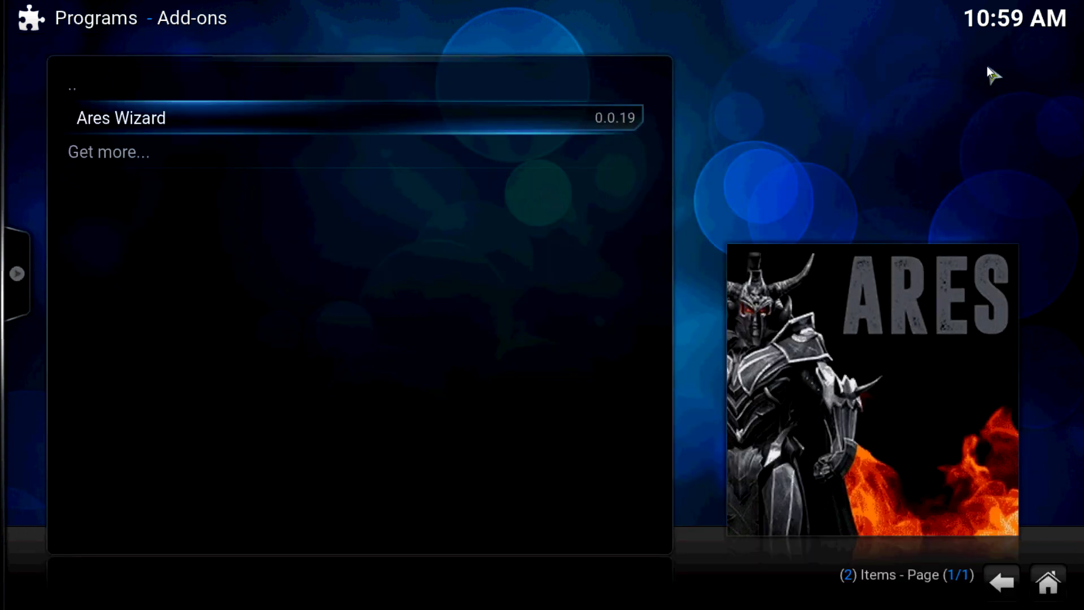
{"action": "left_click", "coordinate": [292, 91]}
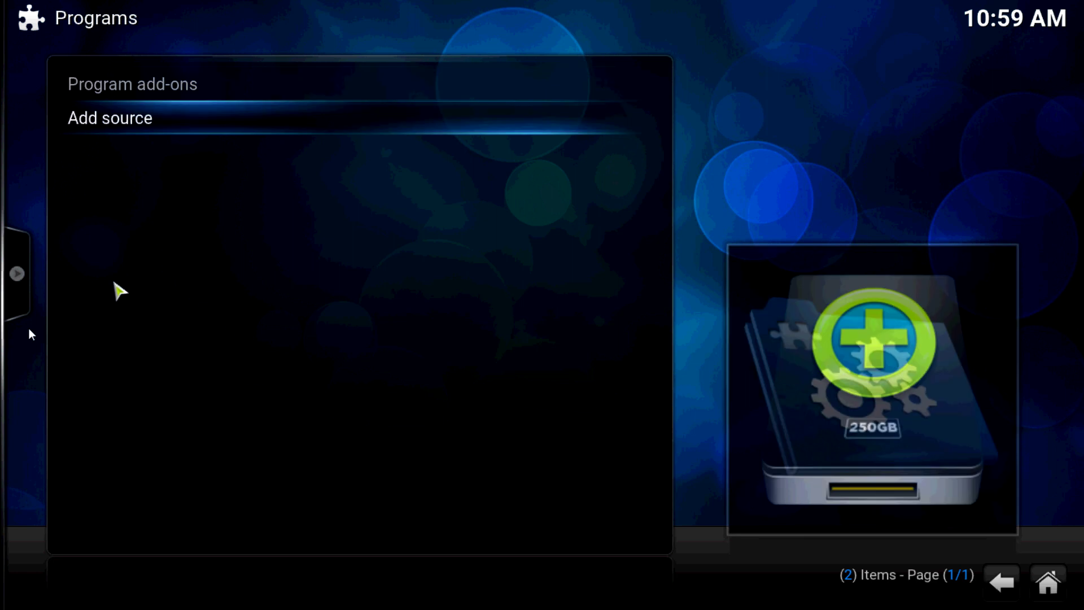